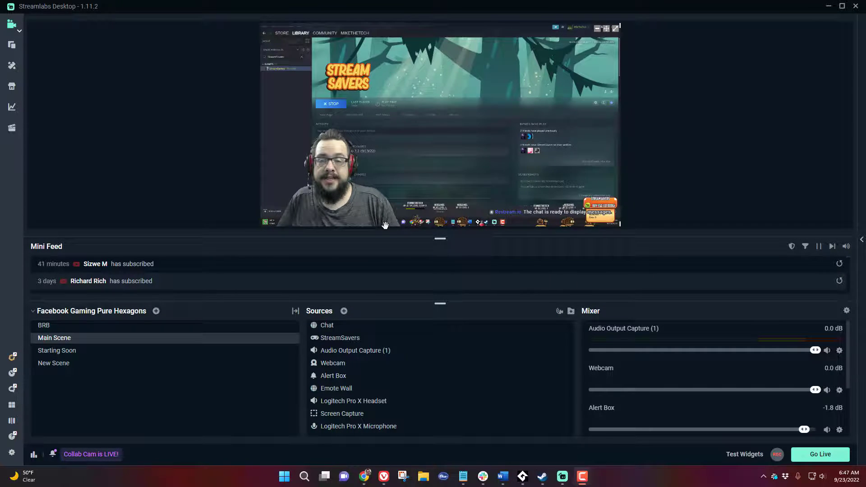
Enlarge the preview area, and shift the StreamSavers source below Webcam and back directly above it
left_click_drag(440, 304, 440, 368)
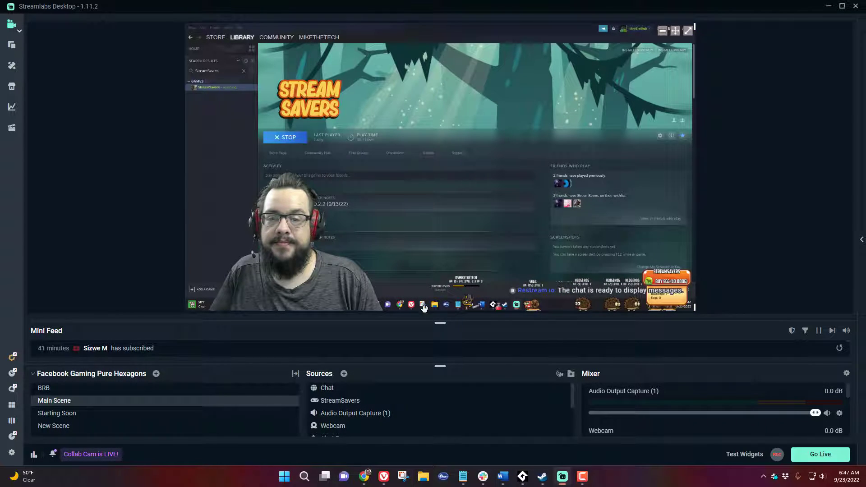
mouse_move(583, 481)
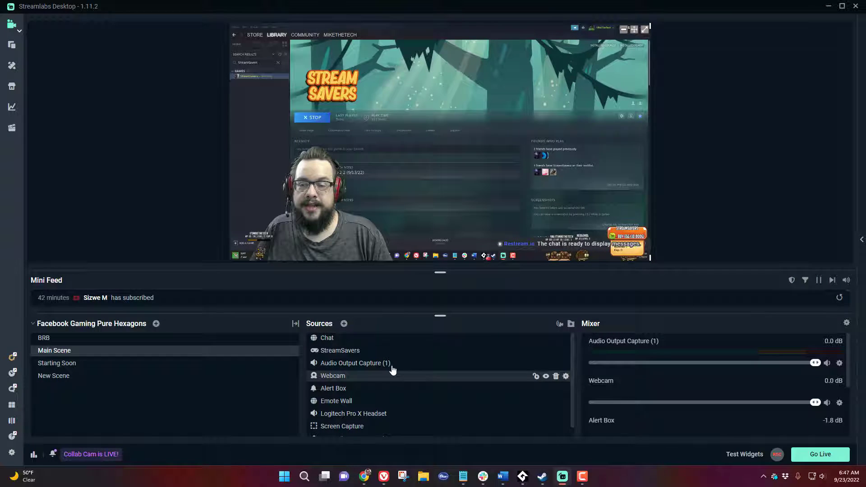
left_click_drag(338, 354, 344, 381)
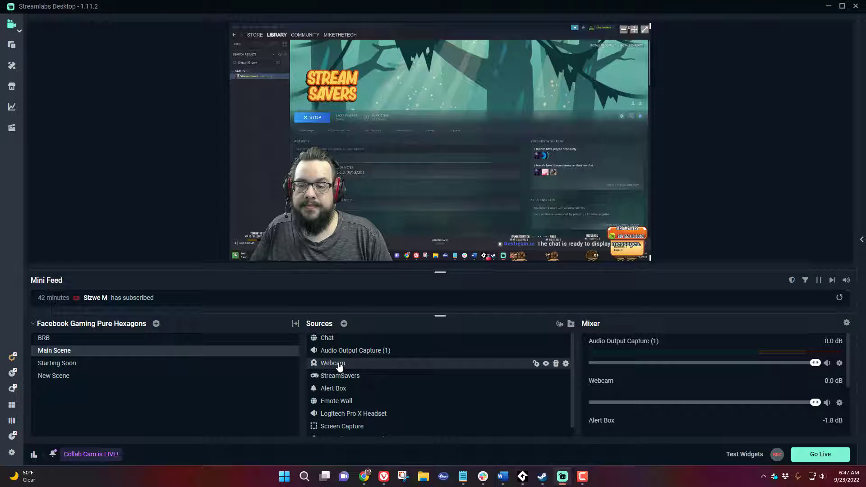
left_click_drag(333, 364, 342, 380)
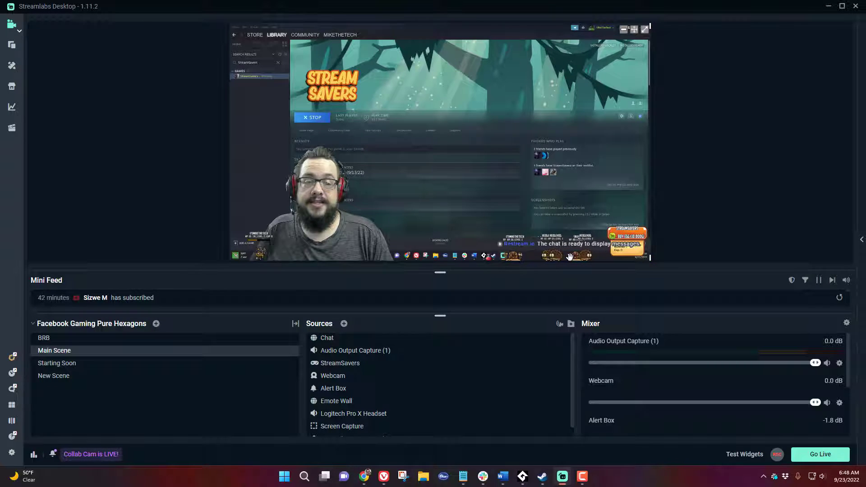
Remove the StreamSavers source from Main Scene
left_click(461, 364)
key("Delete")
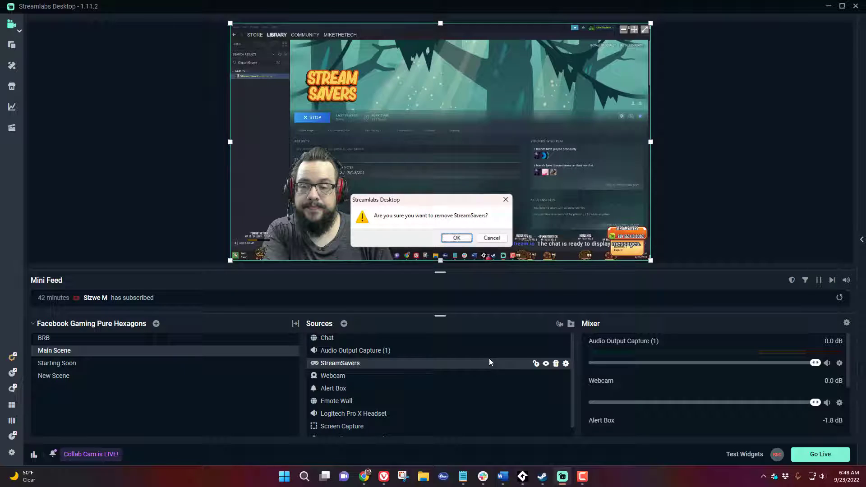
left_click(463, 236)
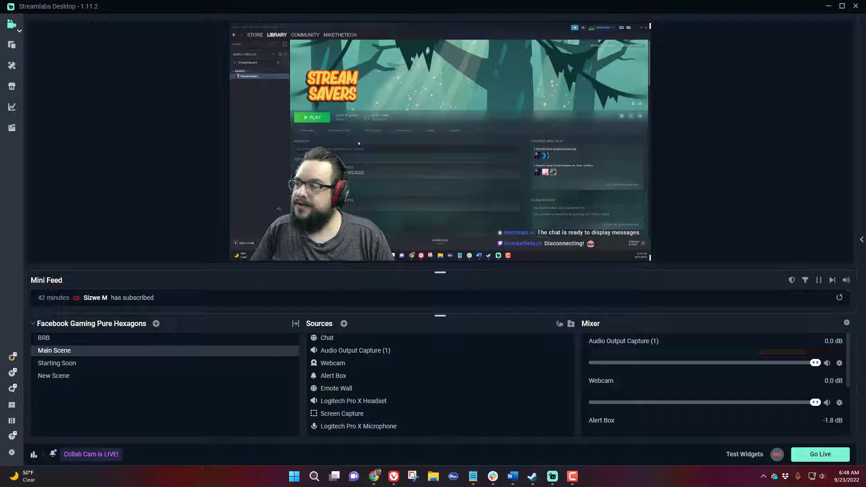
Switch to Steam, launch StreamSavers from the library and maximize the game window
left_click(314, 118)
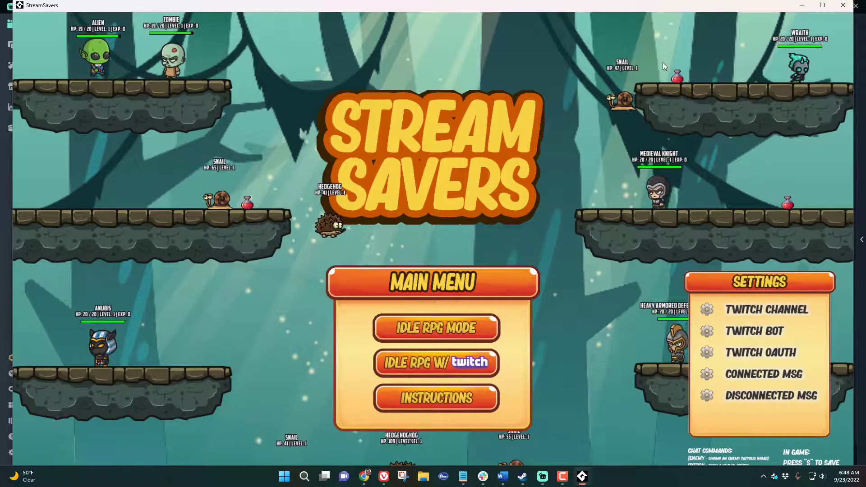
left_click(823, 5)
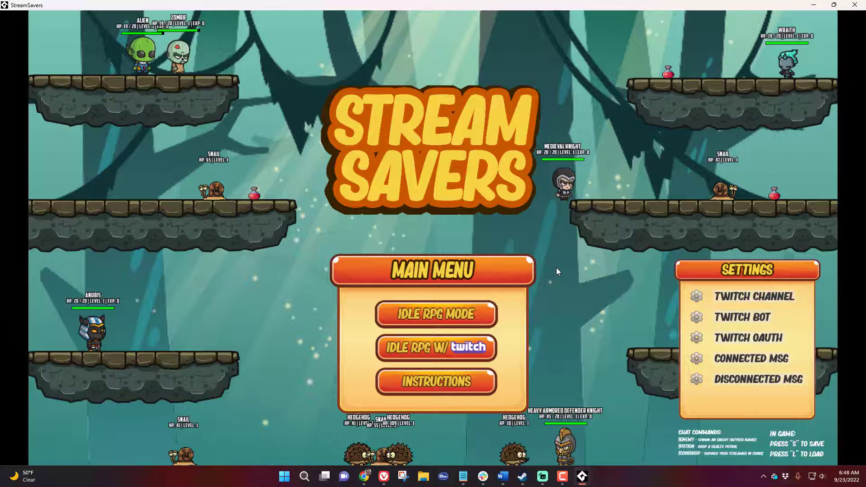
Start the Idle RPG mode with Twitch, accepting the prefilled channel name and bot name
left_click(469, 353)
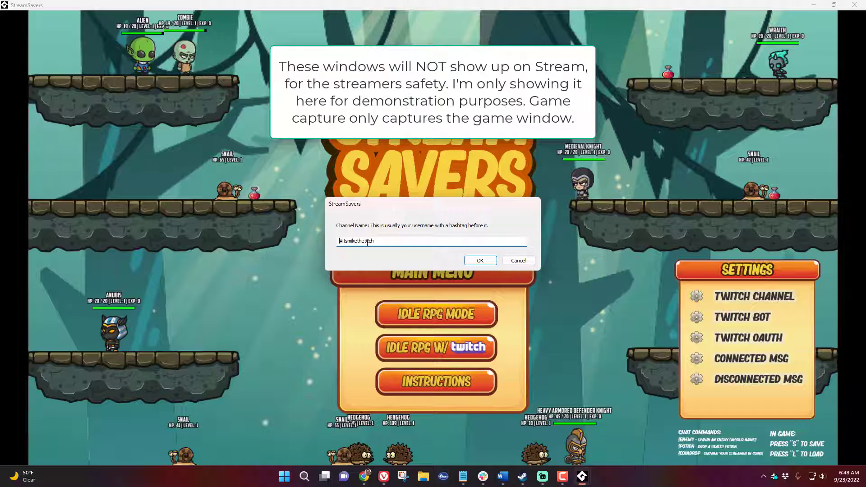
left_click(473, 265)
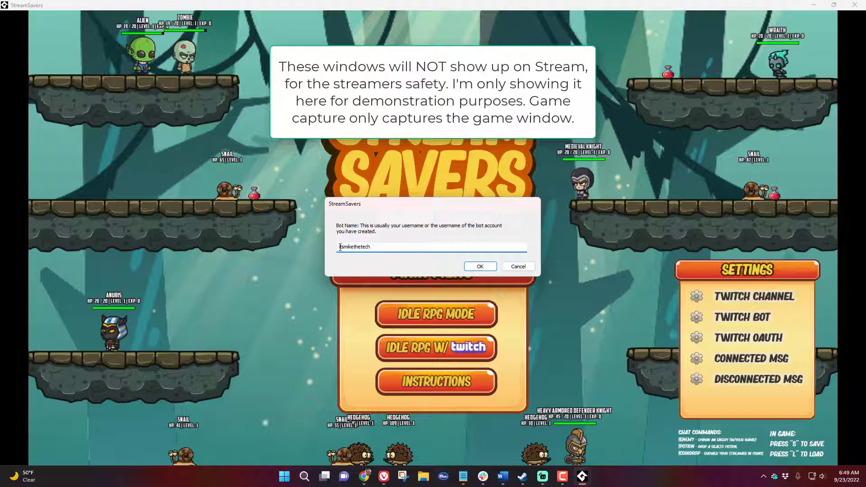
left_click(480, 267)
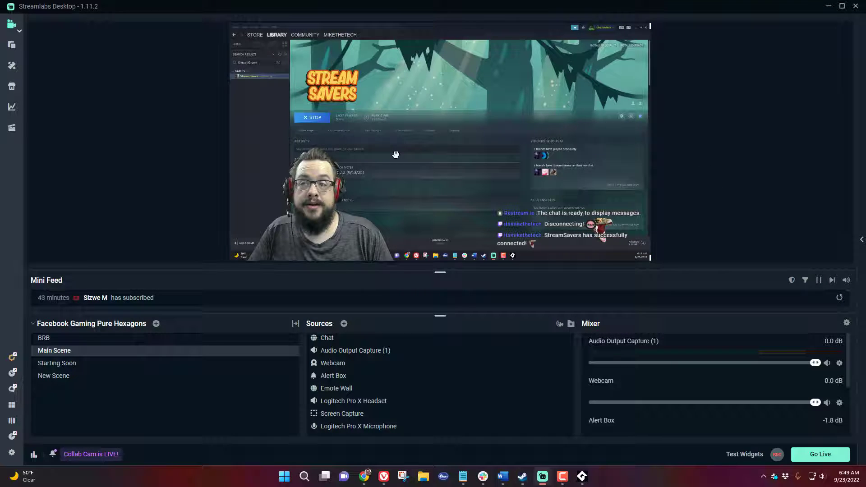
Switch to Streamlabs Desktop and add a Game Capture source named StreamSavers to Main Scene
left_click(344, 323)
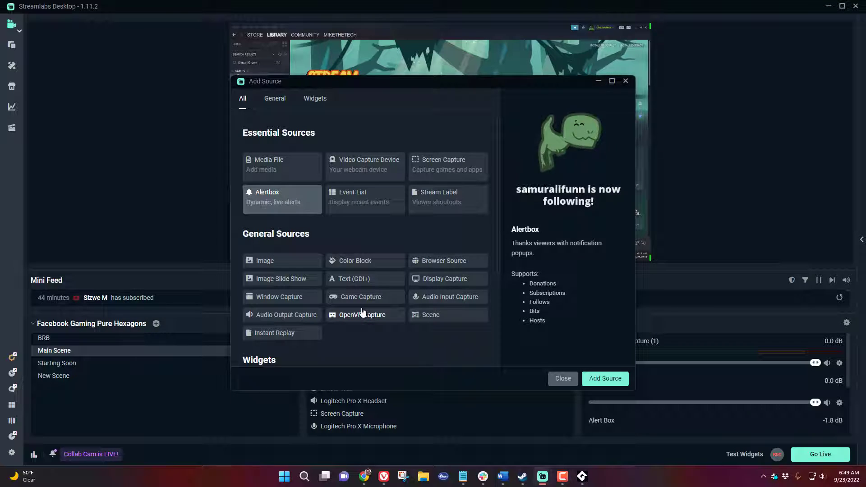
left_click(376, 298)
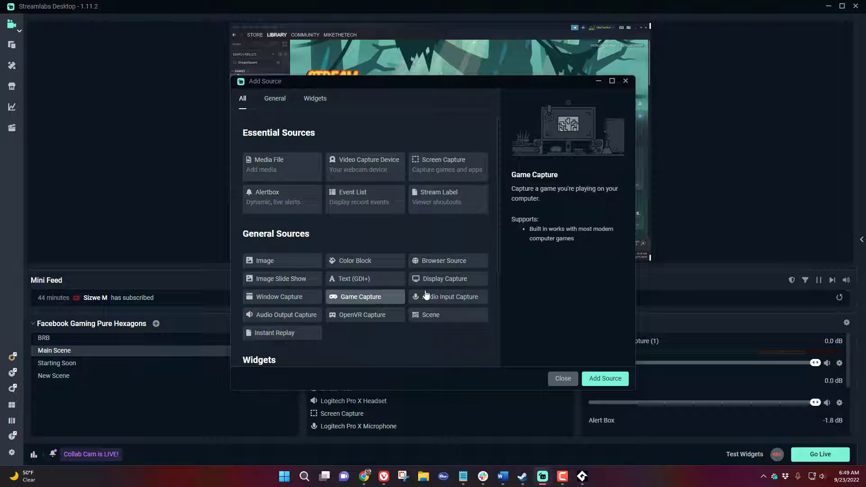
left_click(617, 384)
key("ctrl+a")
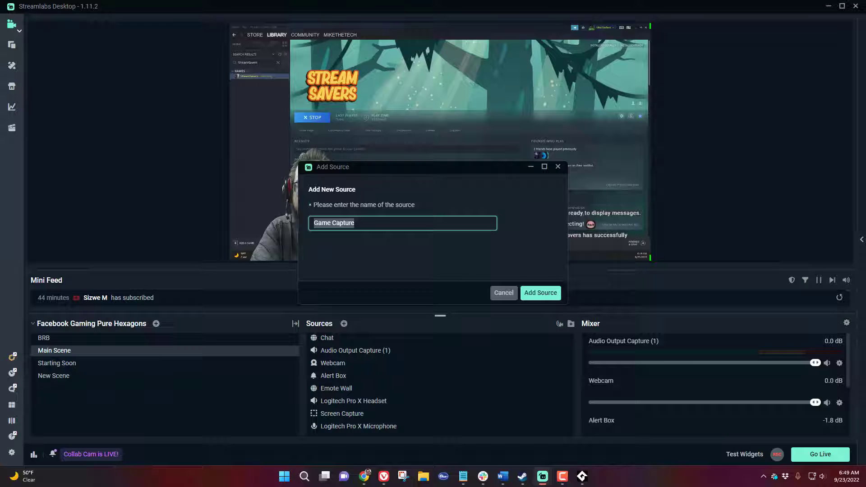
type("StreamSavers")
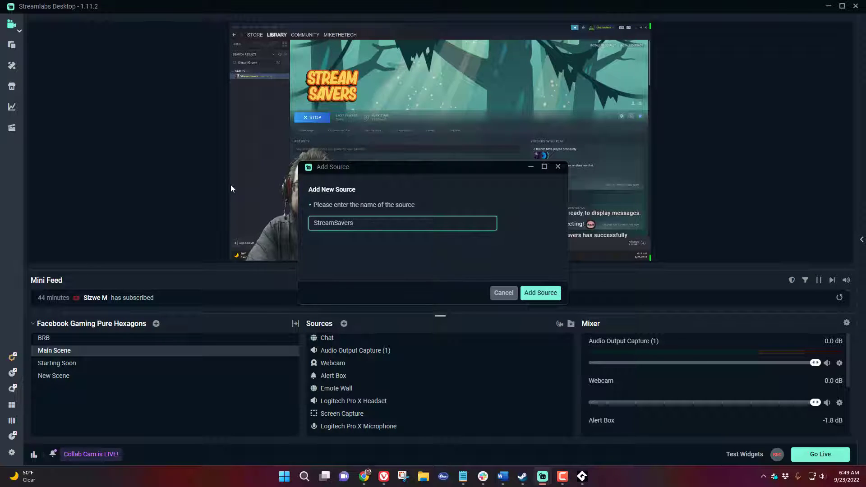
key("Return")
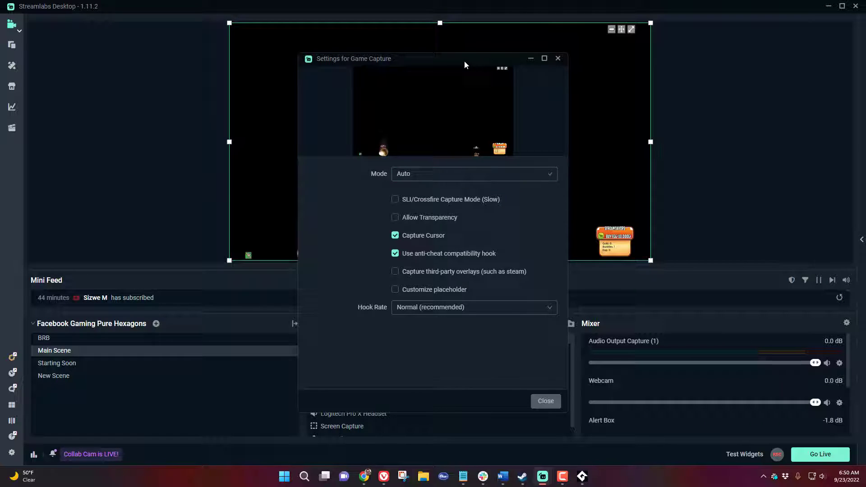
Allow transparency for the StreamSavers game capture and place the source directly below Chat
left_click_drag(464, 61, 753, 87)
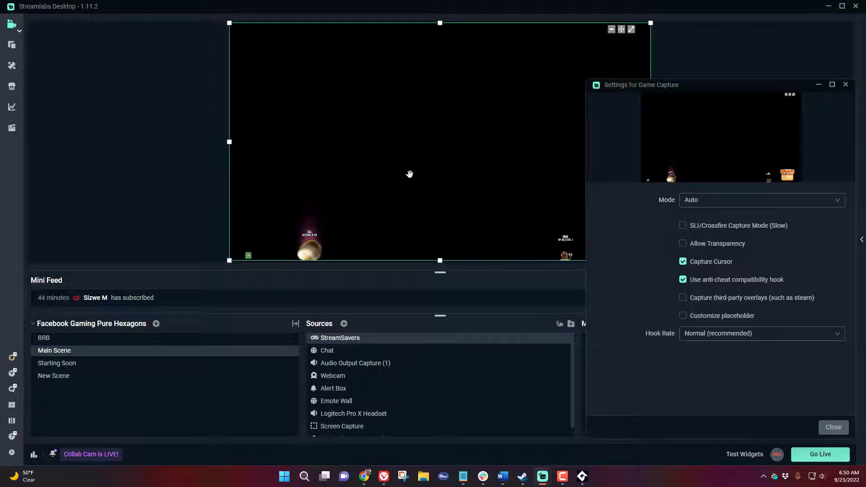
left_click(684, 243)
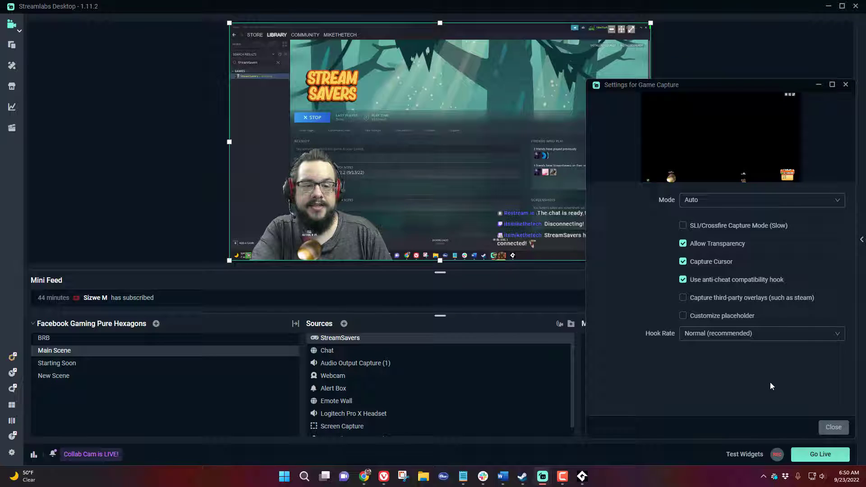
left_click(833, 426)
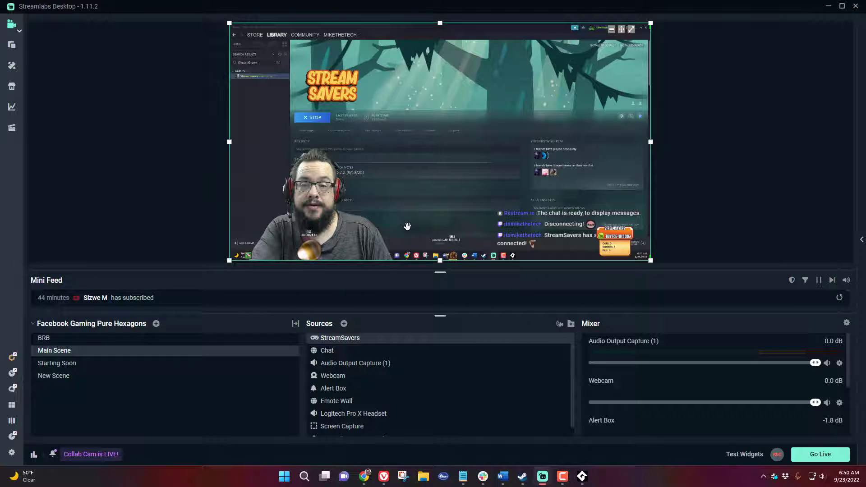
left_click_drag(363, 341, 356, 357)
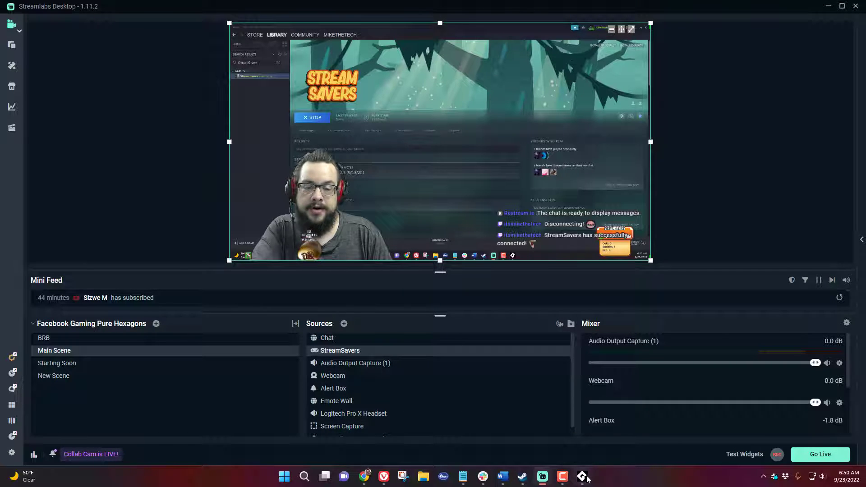
Switch to the StreamSavers game and look through both pages of eggs in the shop
mouse_move(588, 479)
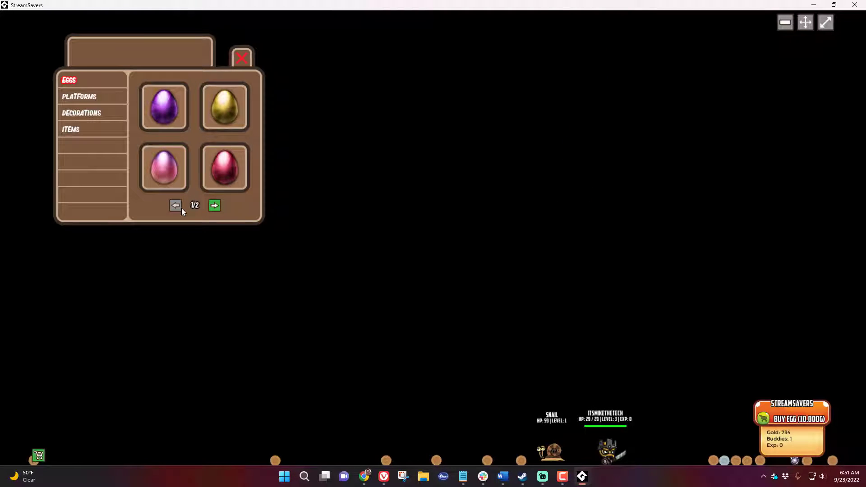
left_click(214, 205)
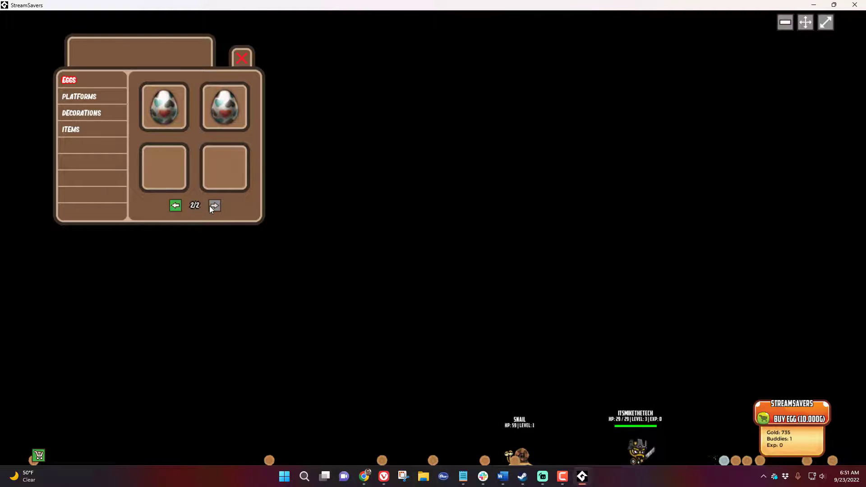
left_click(176, 206)
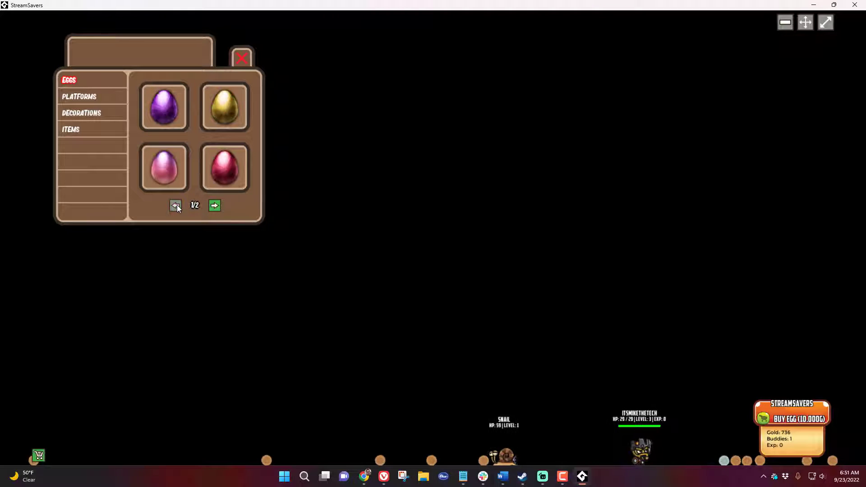
Buy a grass-topped platform, place it just above the ground near the middle, and stretch it into a long, thin ledge
left_click(81, 96)
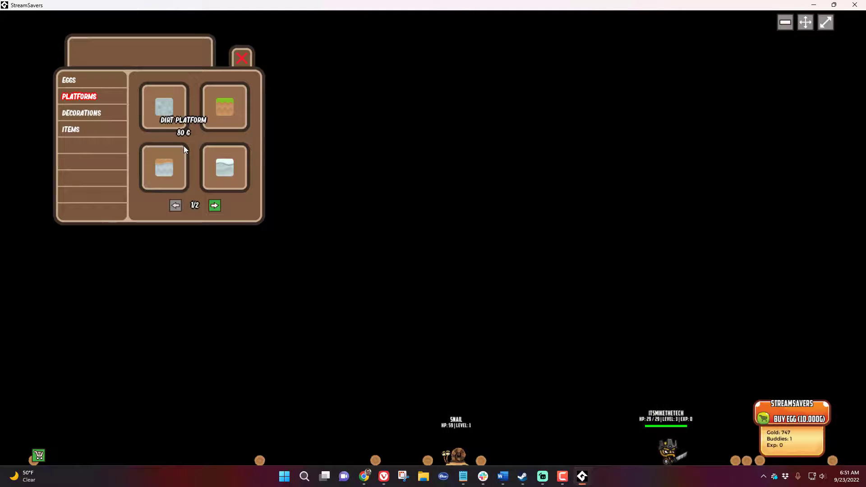
left_click(228, 104)
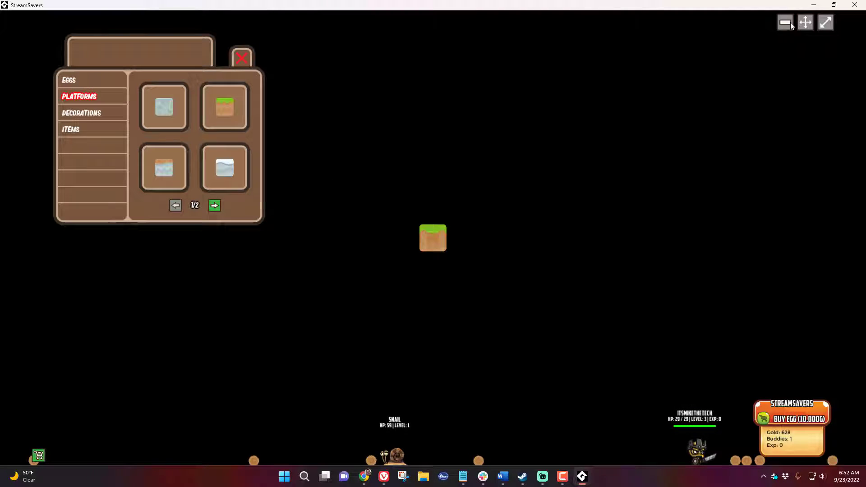
left_click(806, 22)
left_click_drag(436, 240, 406, 380)
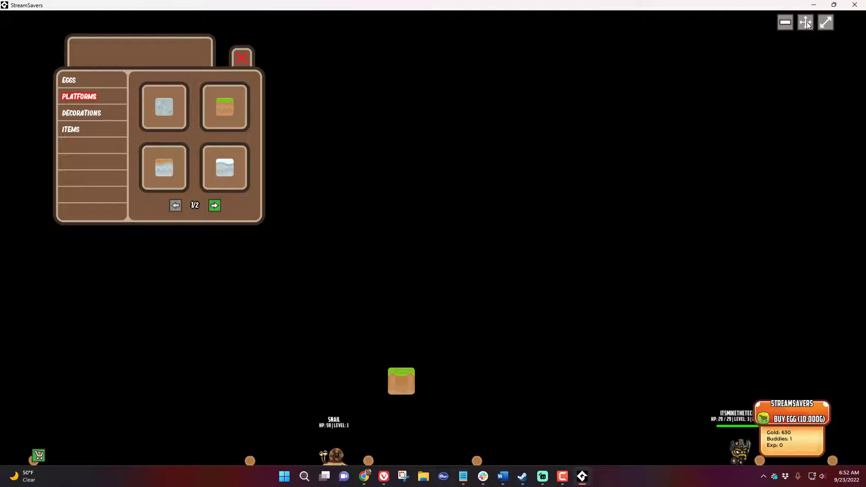
left_click_drag(423, 382, 515, 371)
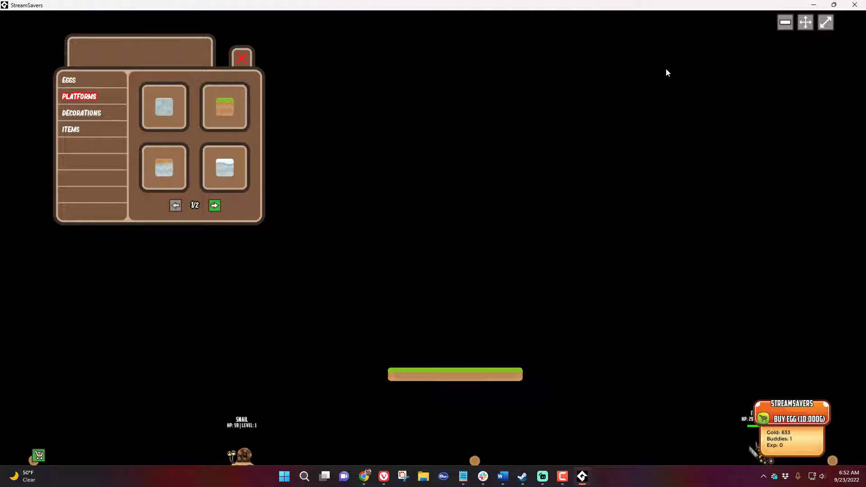
Buy the tree decoration, shrink it and stand it on the right end of the grass platform
left_click(92, 113)
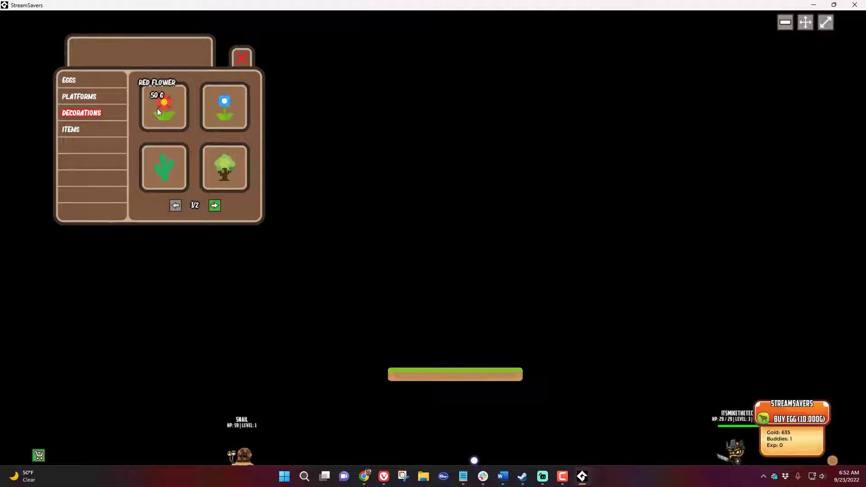
left_click(217, 169)
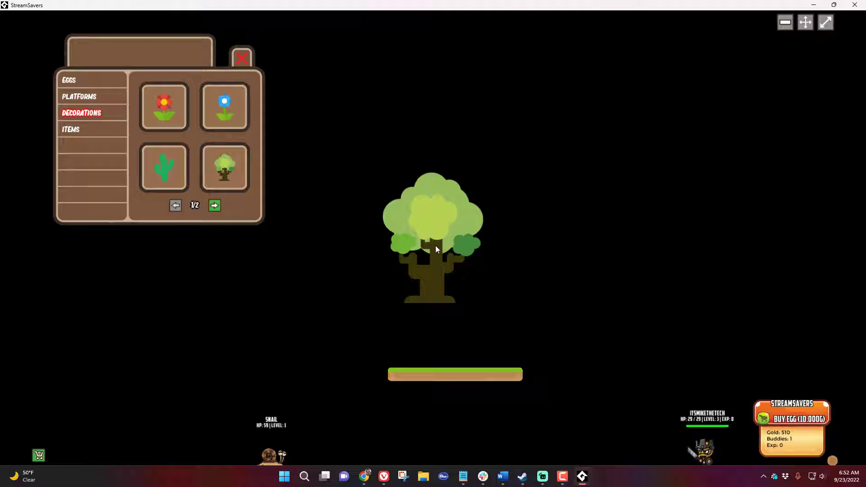
left_click_drag(448, 234, 508, 323)
left_click(826, 23)
left_click(805, 22)
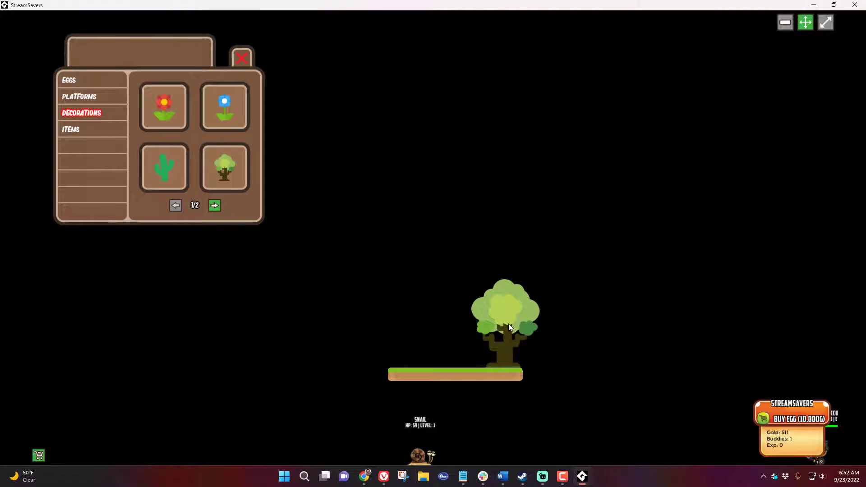
Buy the fence decoration and place it on the grass platform just left of the tree
left_click(214, 206)
left_click(161, 110)
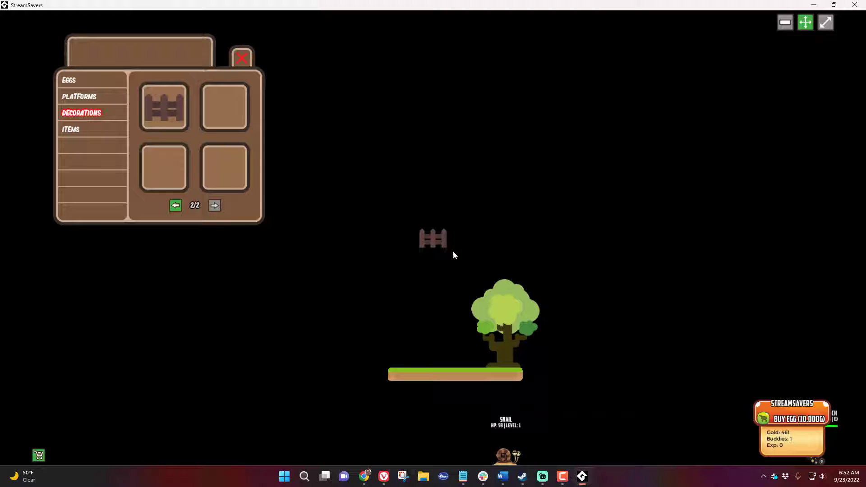
left_click_drag(435, 244, 478, 368)
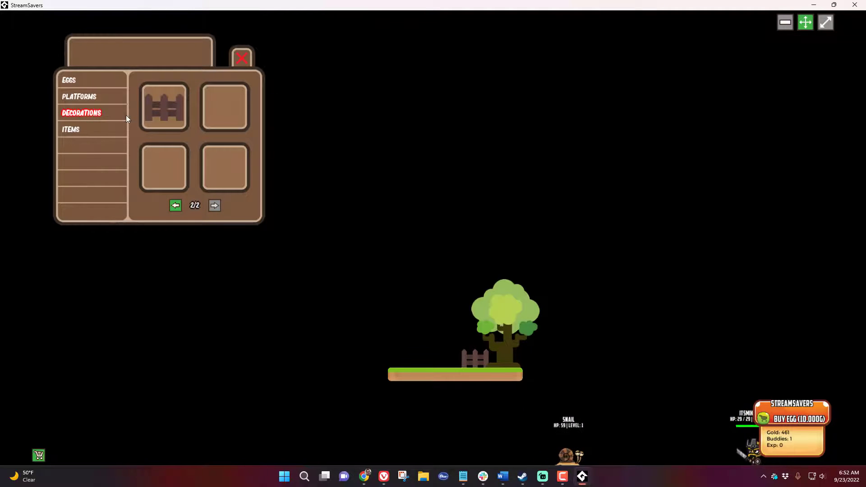
Close the shop after glancing at its other categories, and move the buddy character onto the platform beside the tree
left_click(84, 131)
left_click(88, 115)
left_click(91, 97)
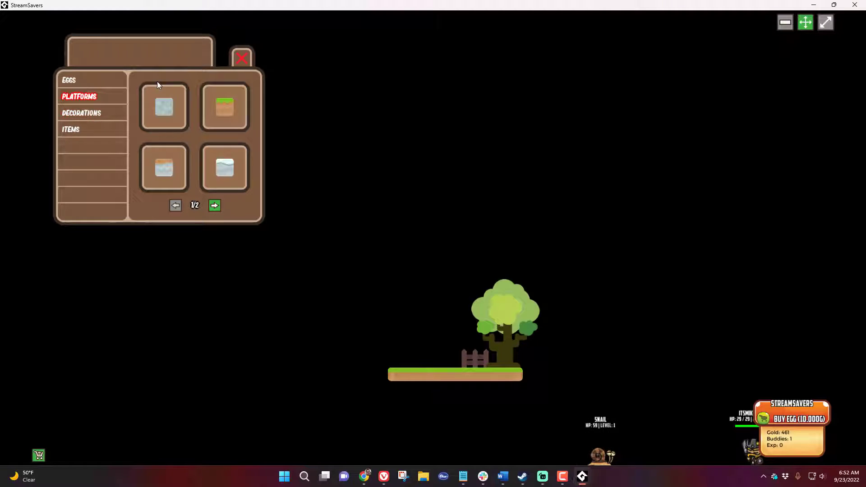
left_click(242, 58)
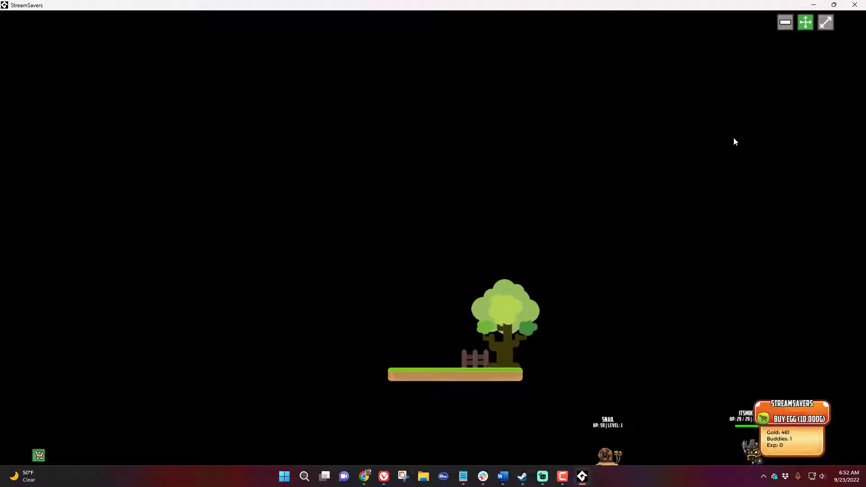
left_click_drag(746, 457, 513, 374)
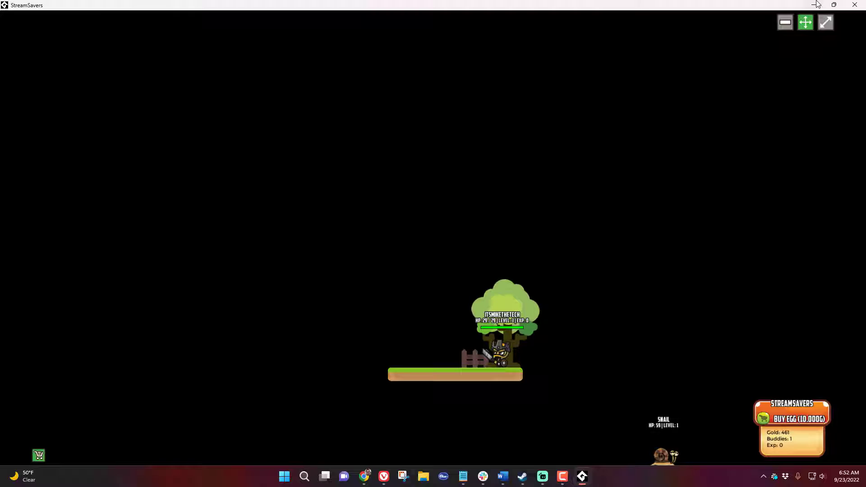
Switch to Streamlabs Desktop to preview the overlay over the Twitch channel page, and send !enemy, !potion and !coindrop in its chat
key("alt+Tab")
left_click(738, 156)
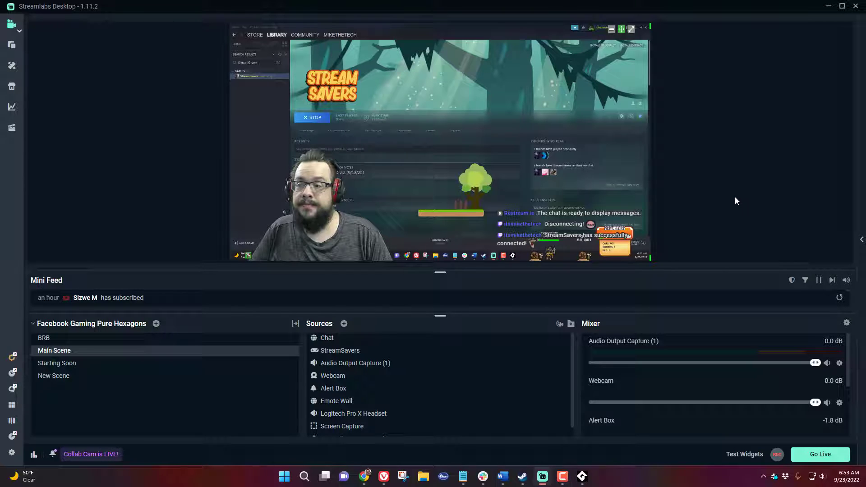
left_click(634, 29)
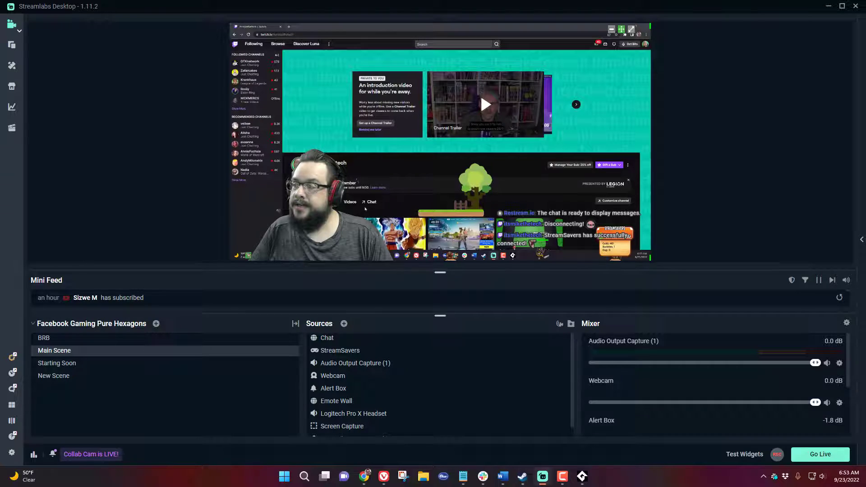
left_click(480, 93)
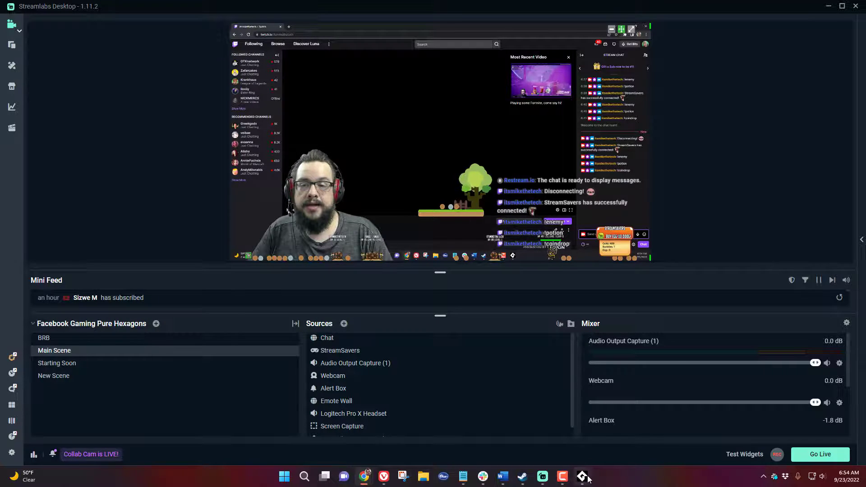
Switch back to StreamSavers, open the buddy character's stat card and place the card above the tree
mouse_move(589, 479)
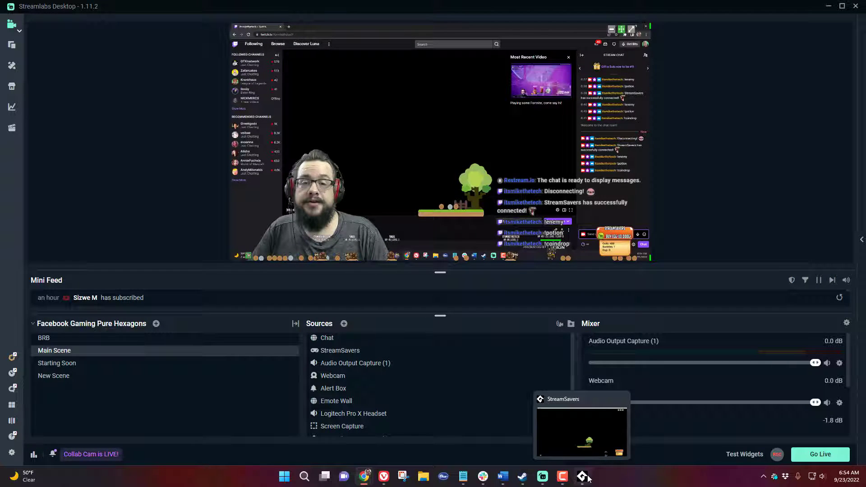
left_click(584, 478)
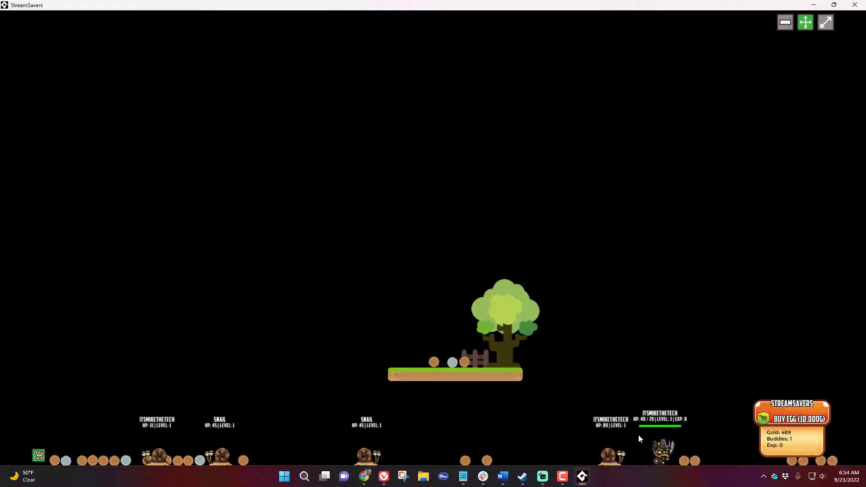
left_click(666, 449)
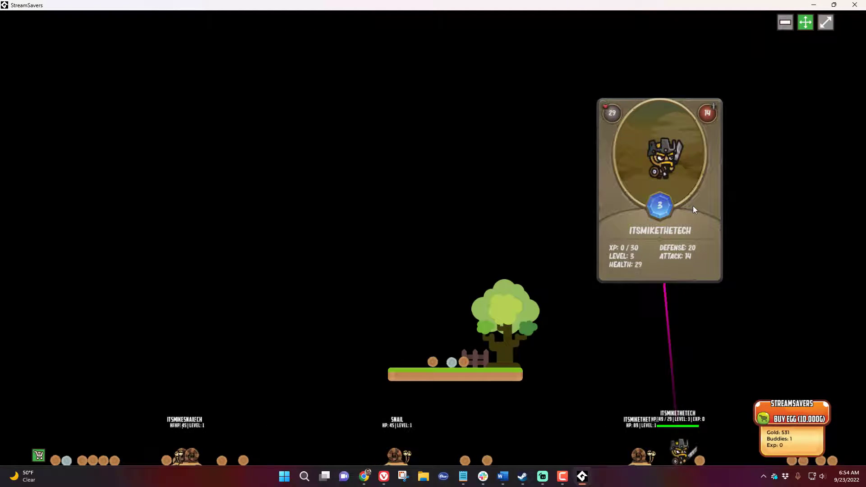
left_click_drag(661, 243, 512, 215)
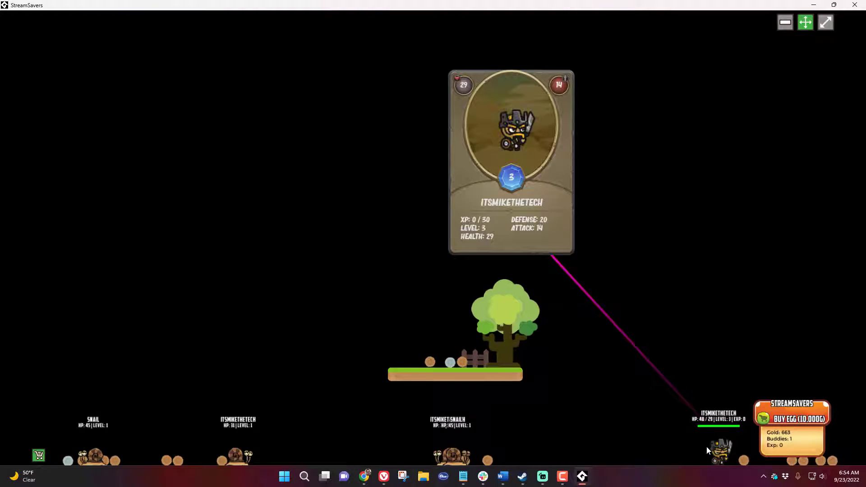
Move the buddy character along the ground closer to the tree, and carry the viewer-named snail enemy over beside it to fight
left_click_drag(720, 453, 607, 451)
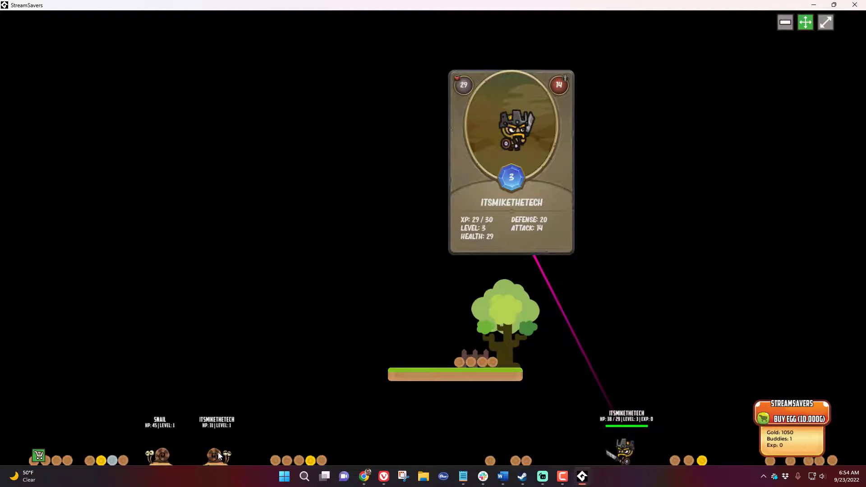
left_click_drag(228, 454, 594, 444)
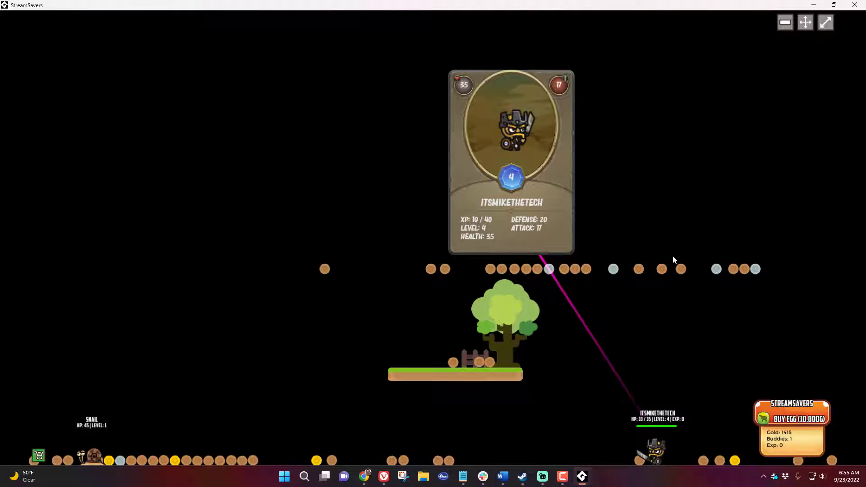
Check the stat card in the Streamlabs Desktop preview, close it in StreamSavers and minimize the game window
key("alt+Tab")
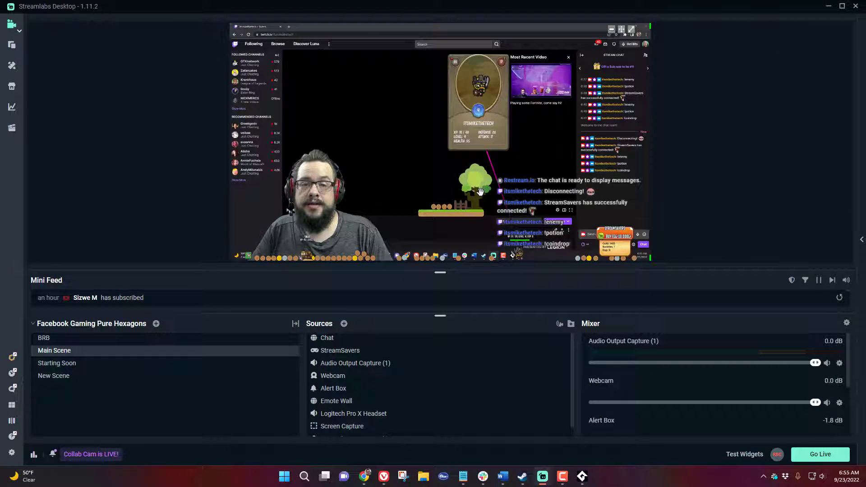
left_click(582, 477)
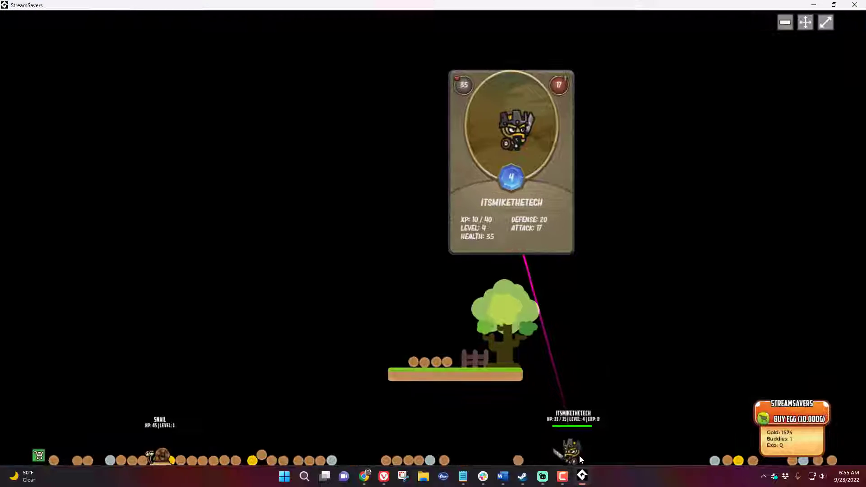
left_click(543, 180)
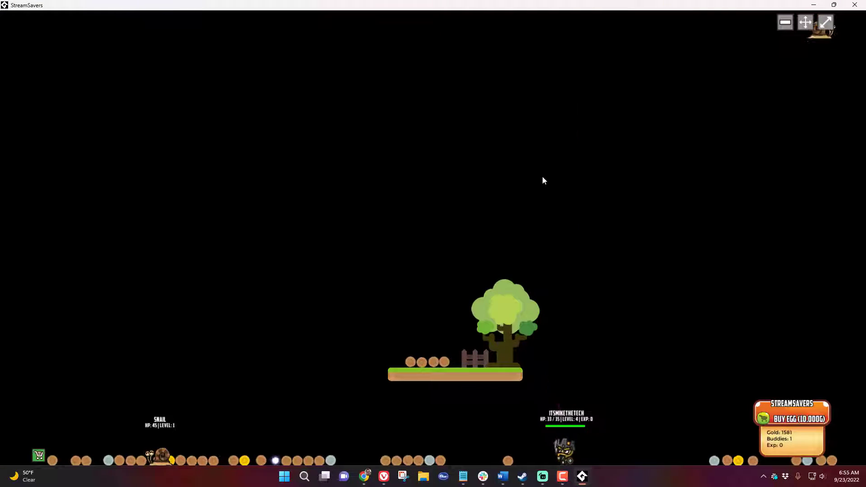
left_click(815, 6)
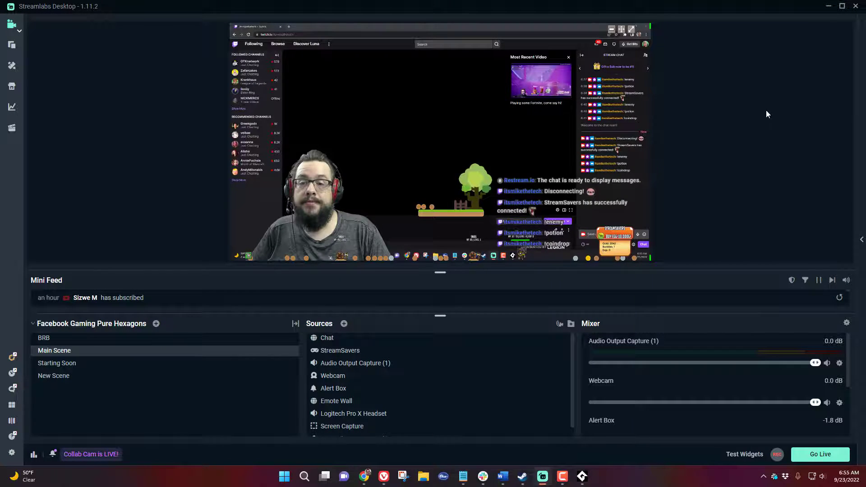